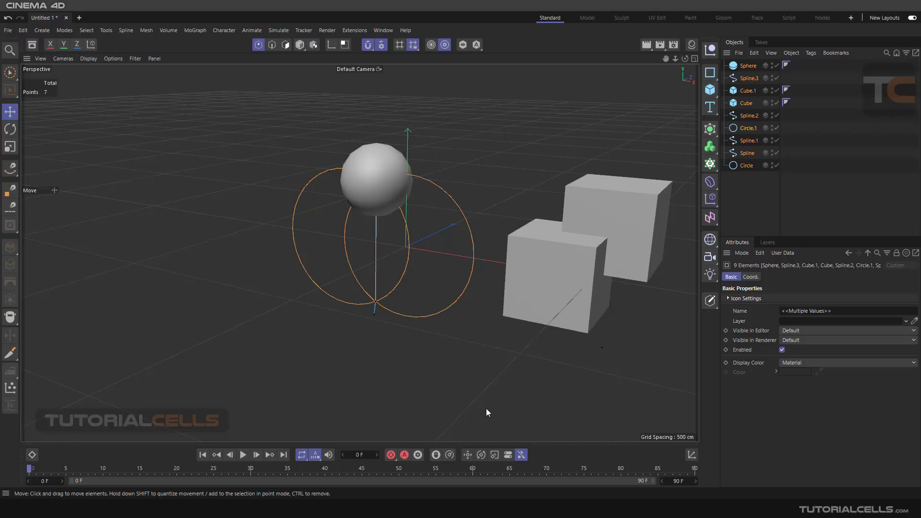
Try Move, Scale and Spline Pen, place one point to create Spline.4, then orbit with Move.
click(381, 44)
click(11, 113)
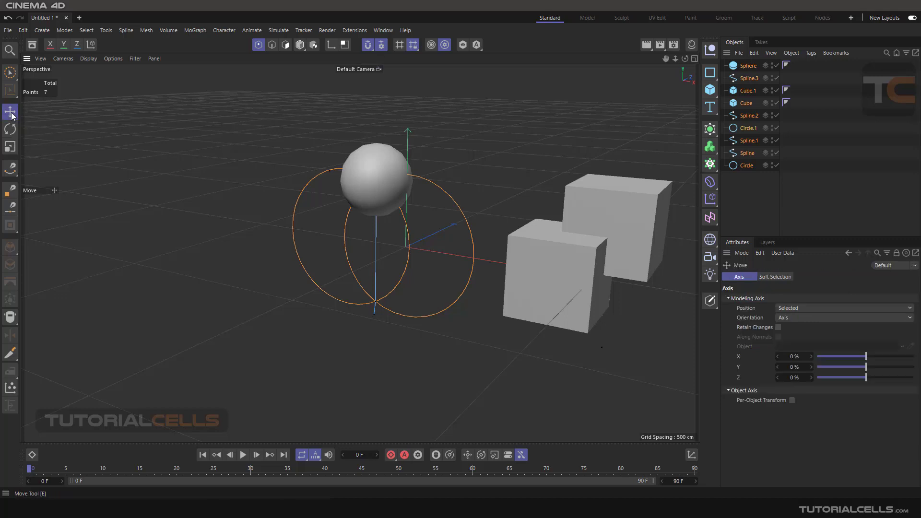
click(10, 146)
click(10, 168)
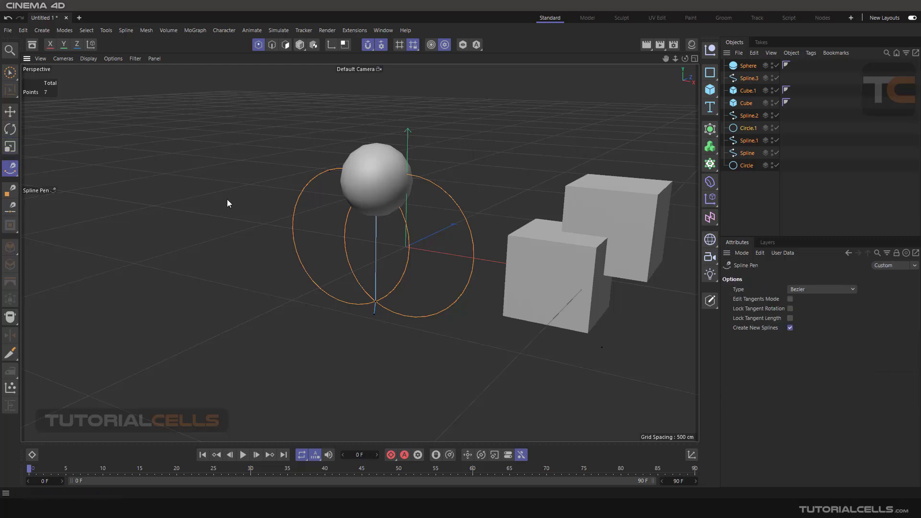
click(239, 163)
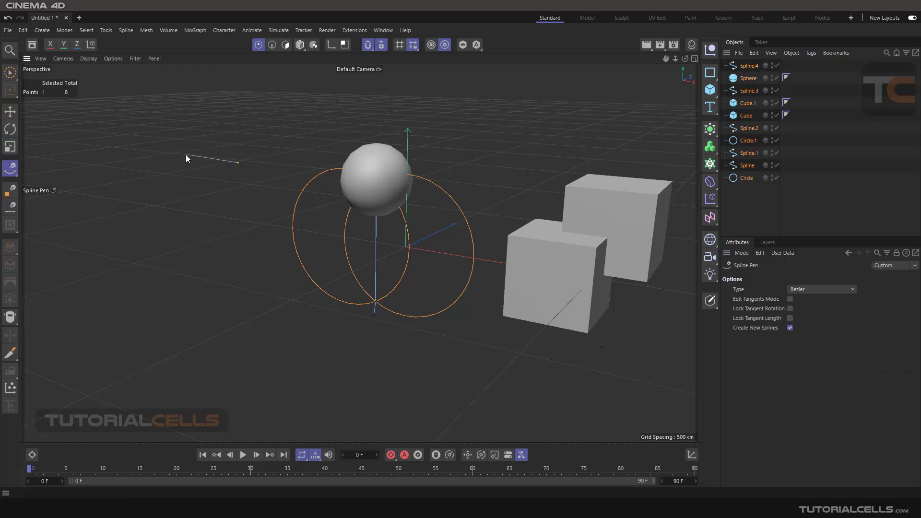
click(11, 114)
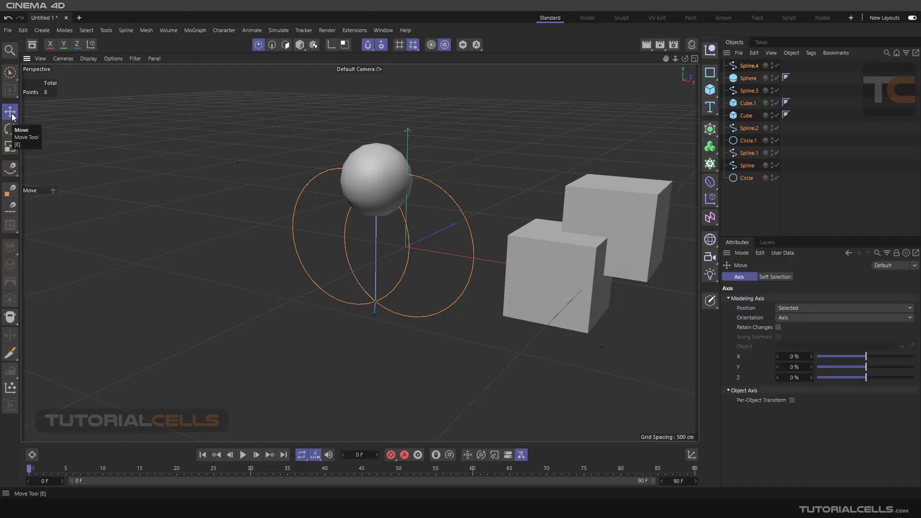
alt+drag(263, 190, 302, 209)
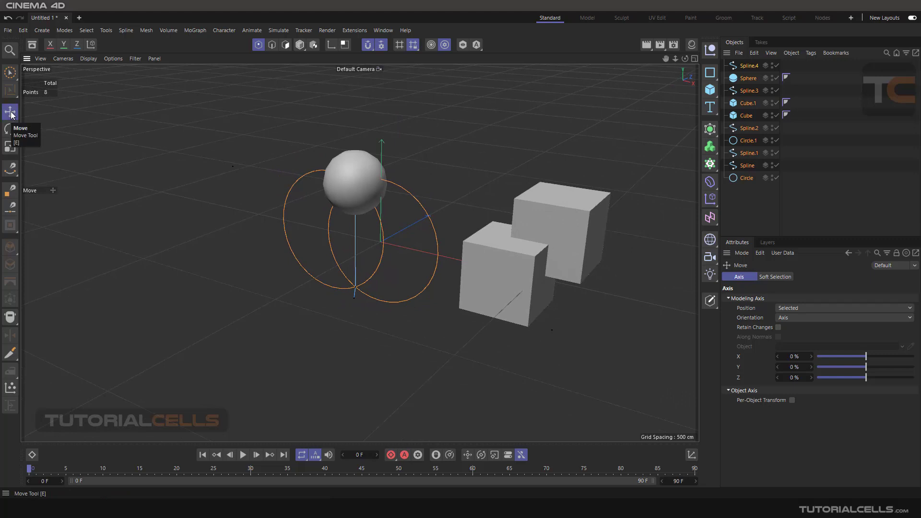
Give the Move tool snapping with radius 50, point snapping on and intersection snapping off.
click(380, 48)
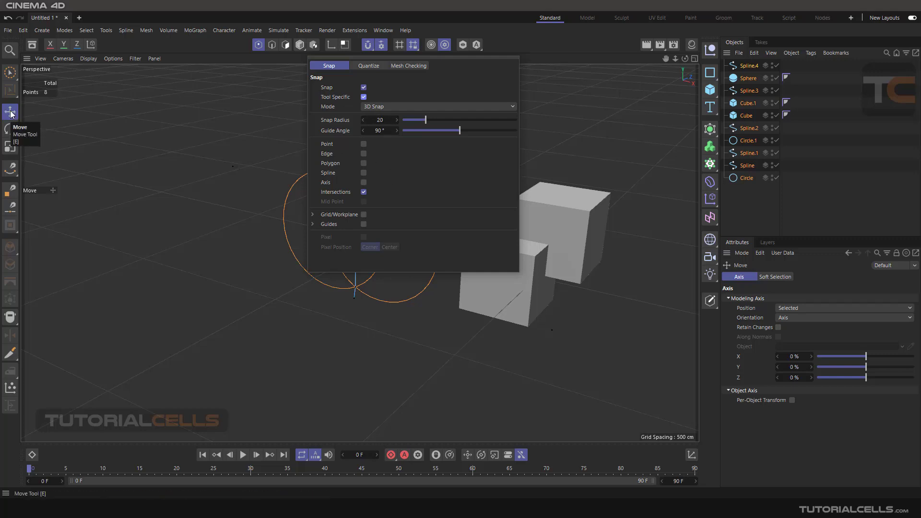
click(380, 121)
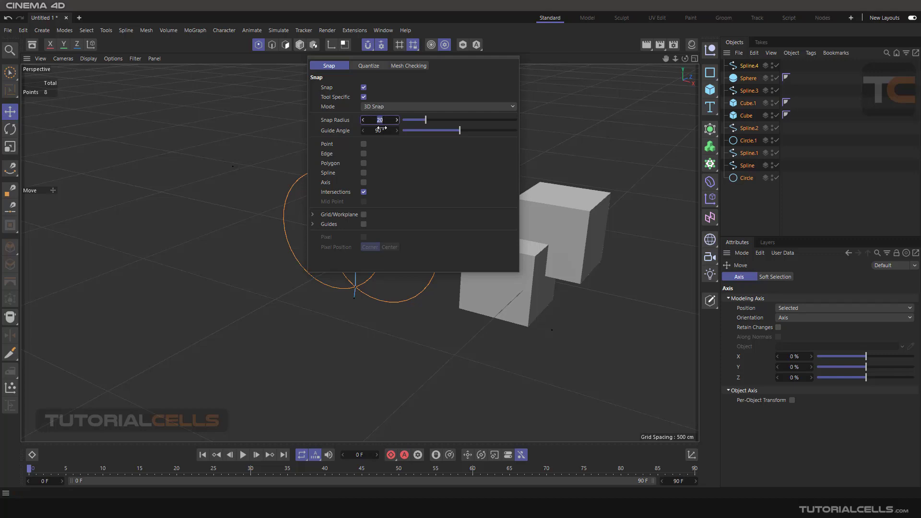
text(50)
key(Return)
click(364, 143)
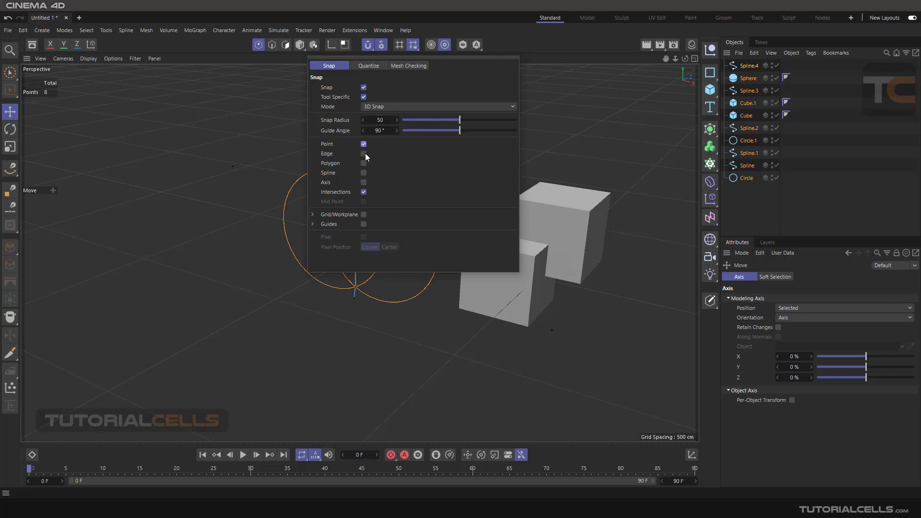
click(364, 192)
Give the Rotate tool snap radius 5 with spline snapping on and intersections off.
click(87, 133)
click(16, 129)
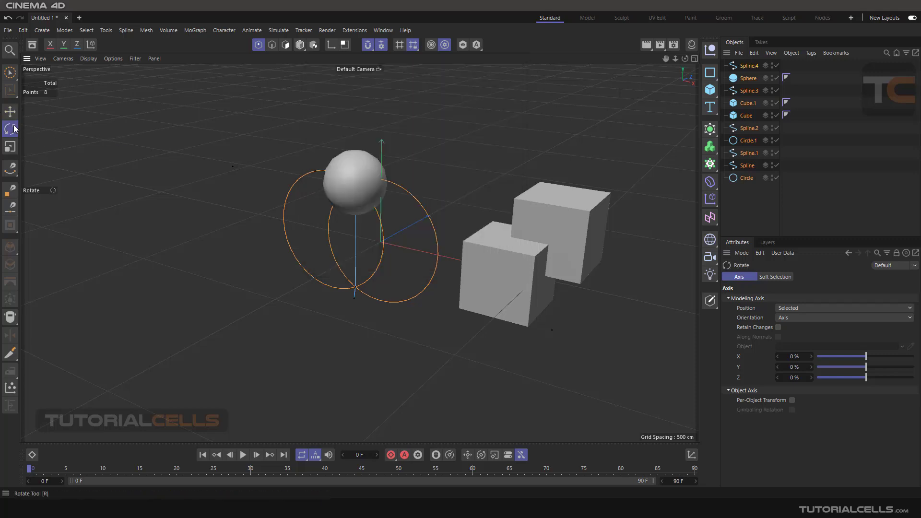
click(383, 45)
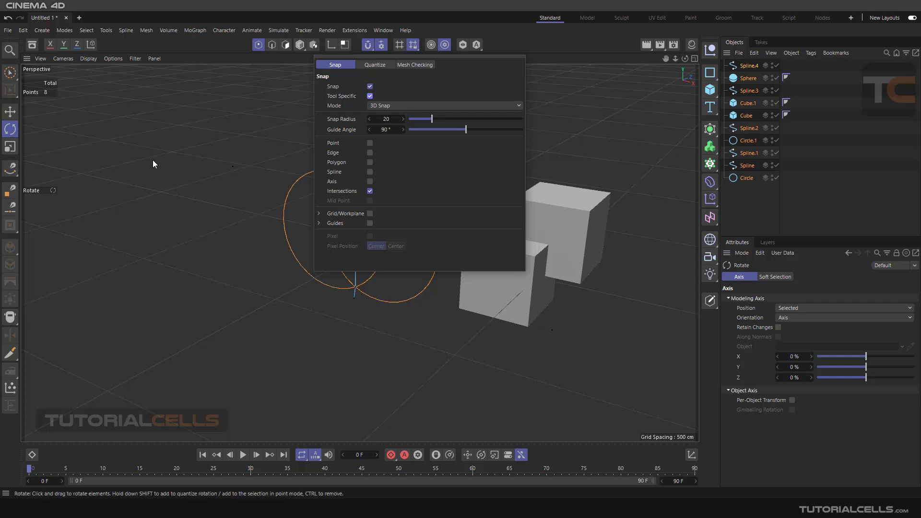
double_click(386, 119)
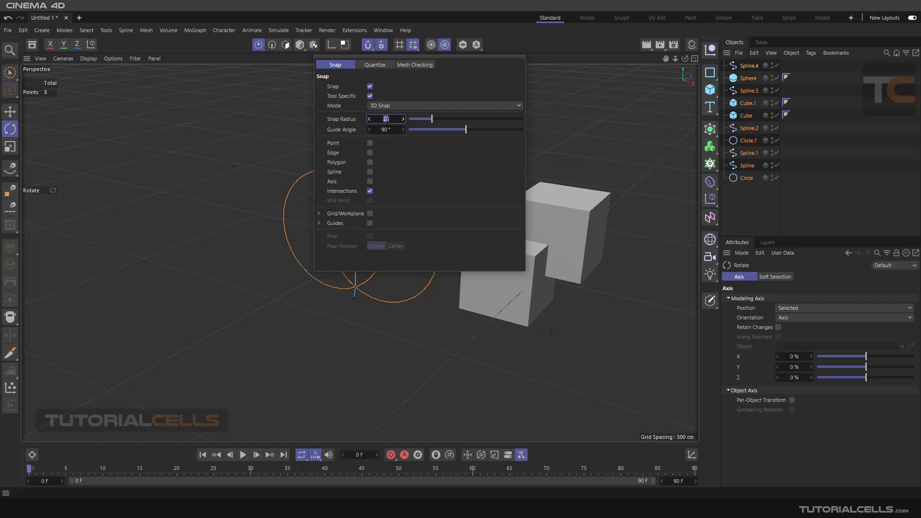
text(5)
key(Return)
click(370, 191)
click(369, 172)
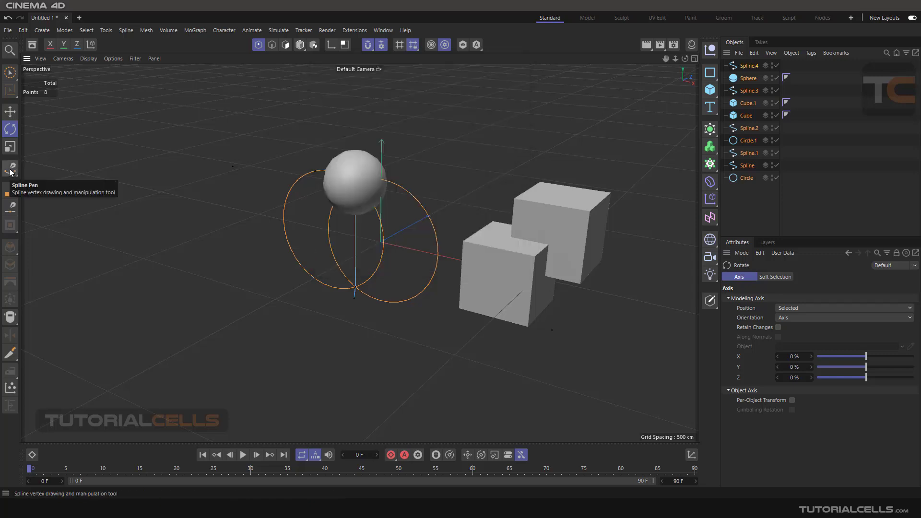
Set the Spline Pen's snap mode to 2D Snap with point snapping enabled.
click(11, 170)
click(383, 45)
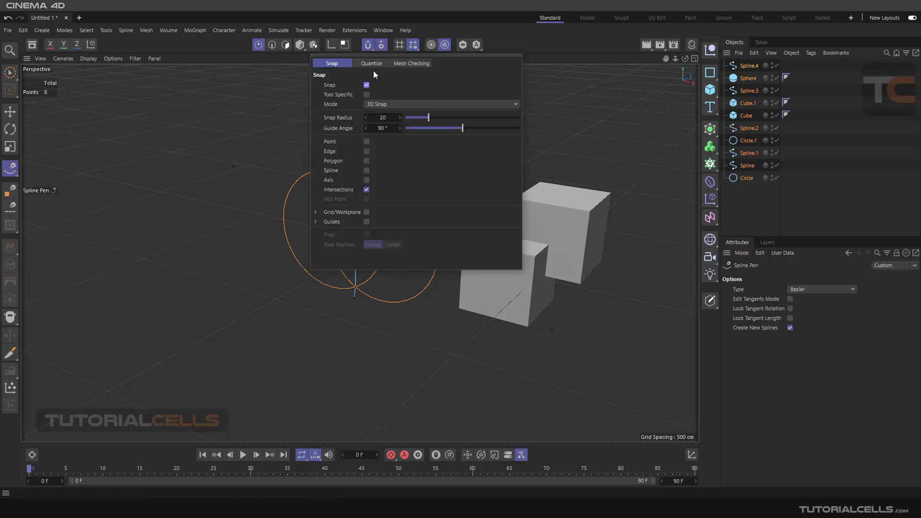
click(376, 105)
click(386, 119)
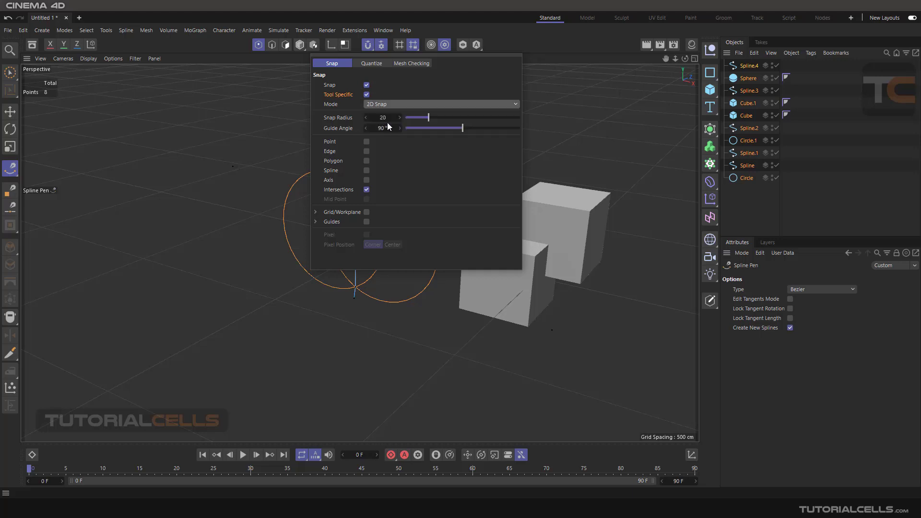
click(366, 141)
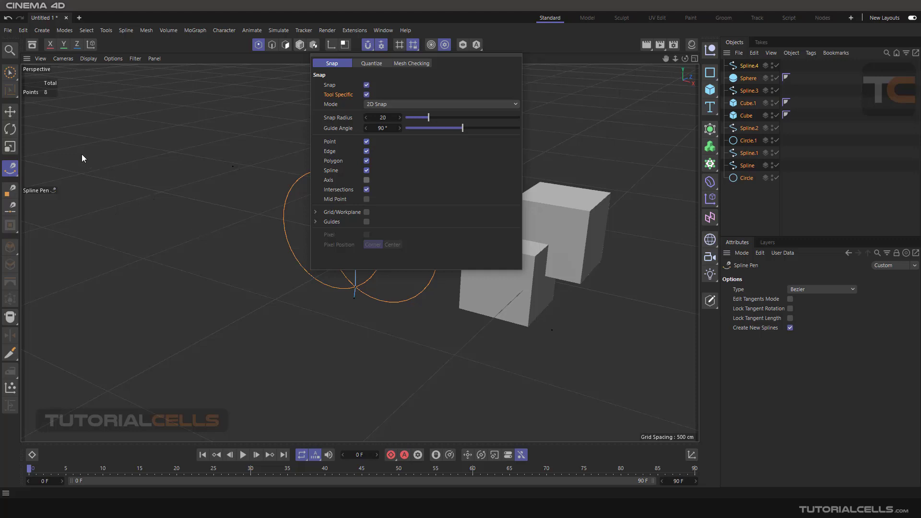
click(10, 115)
click(10, 115)
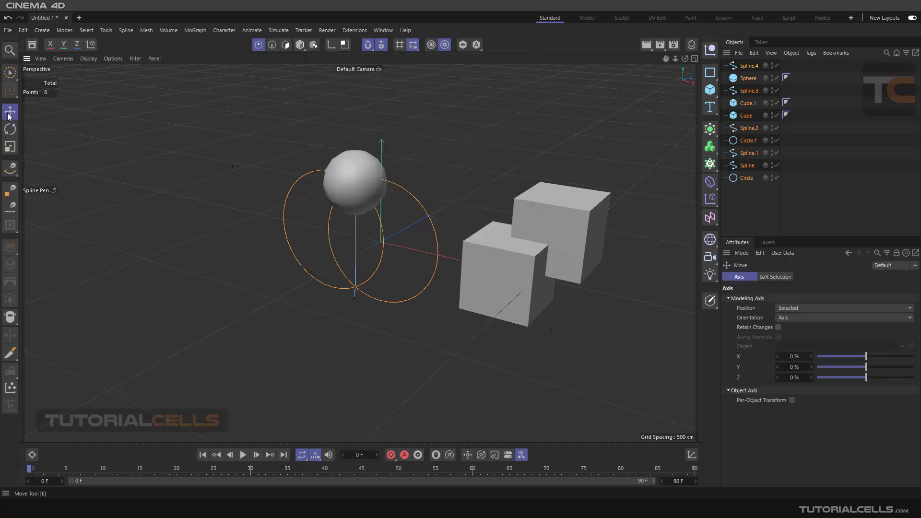
click(413, 44)
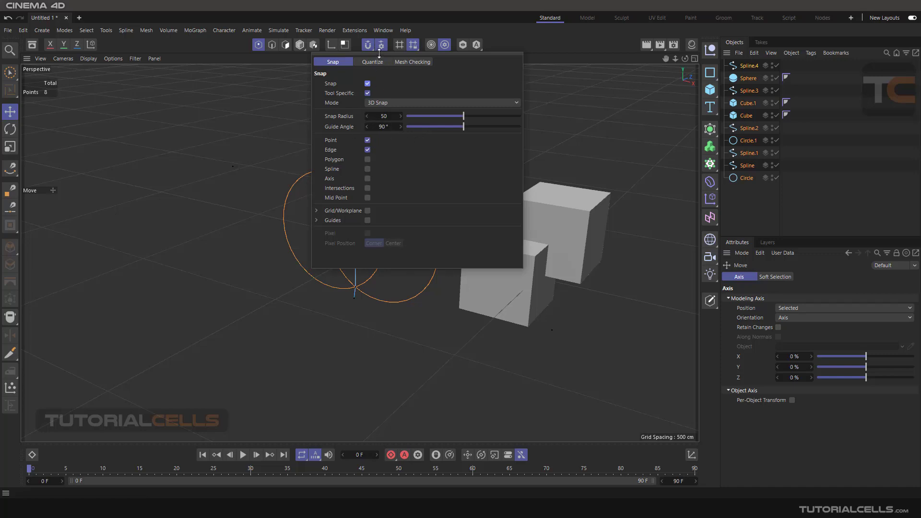
drag(379, 53, 379, 53)
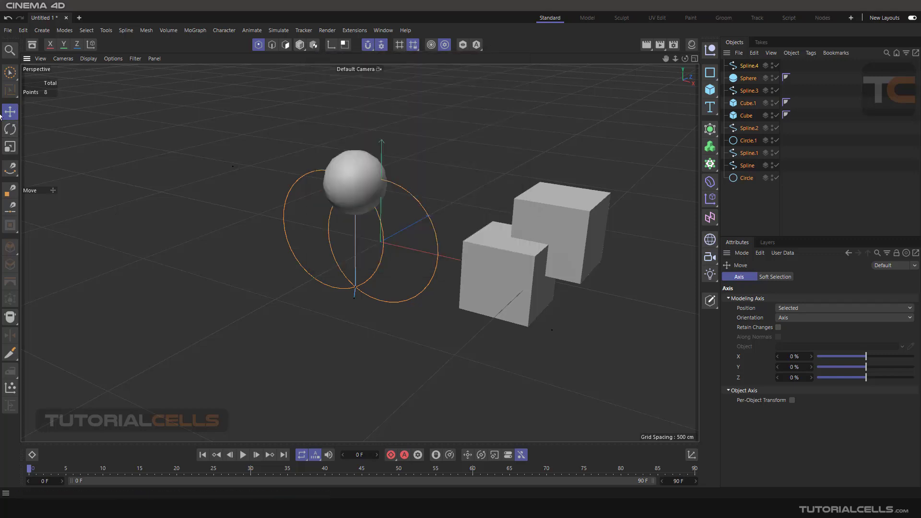
click(10, 129)
click(381, 45)
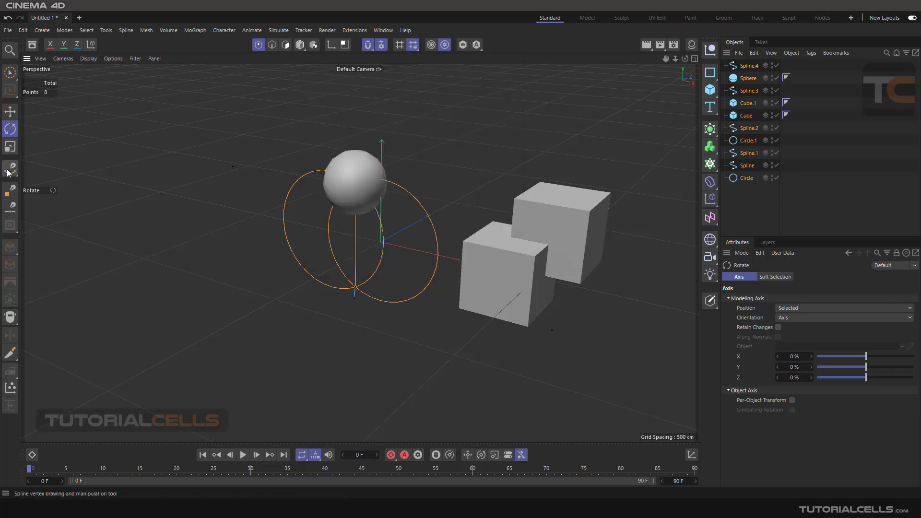
click(10, 168)
click(381, 45)
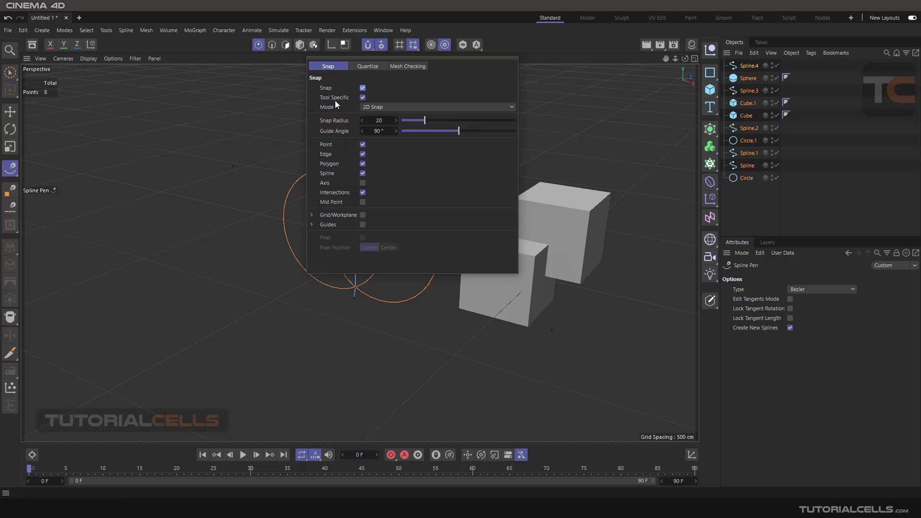
click(7, 172)
Turn off Tool Specific snapping for Rotate, then check the Spline Pen's snap settings.
click(10, 115)
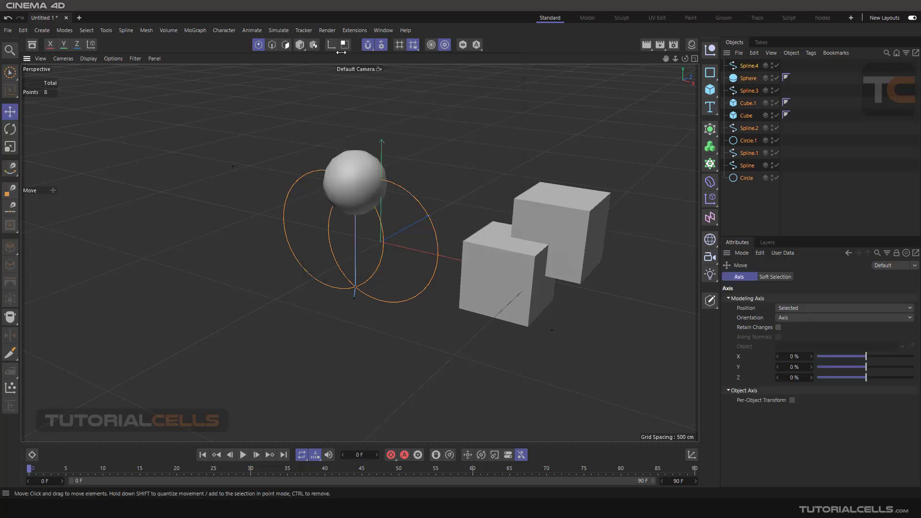
click(368, 44)
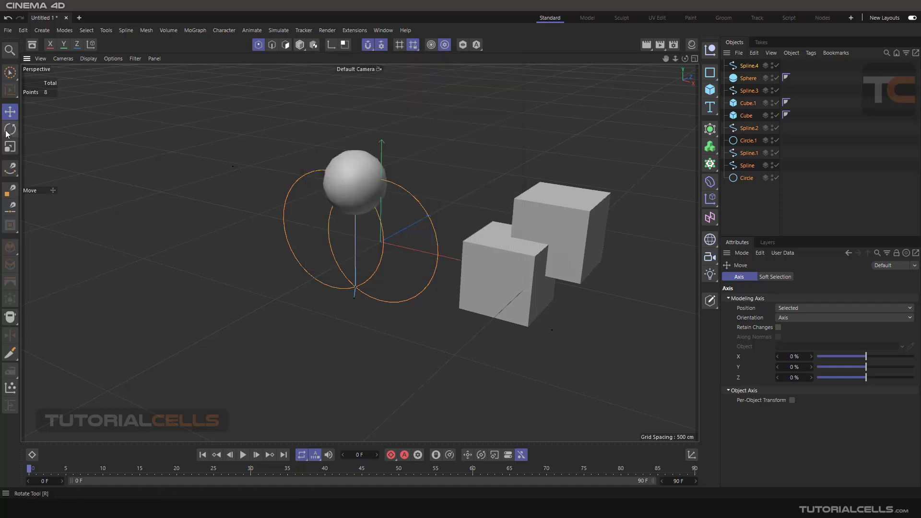
key(r)
click(368, 44)
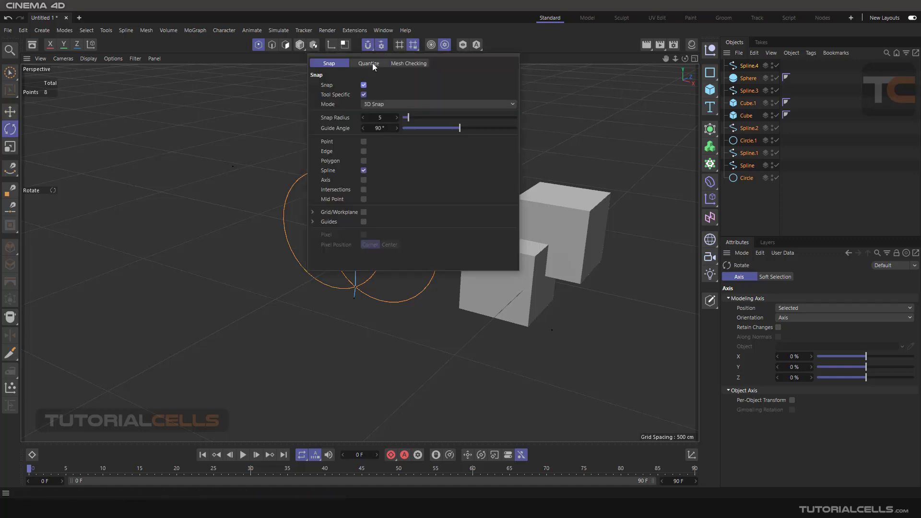
click(363, 94)
click(10, 169)
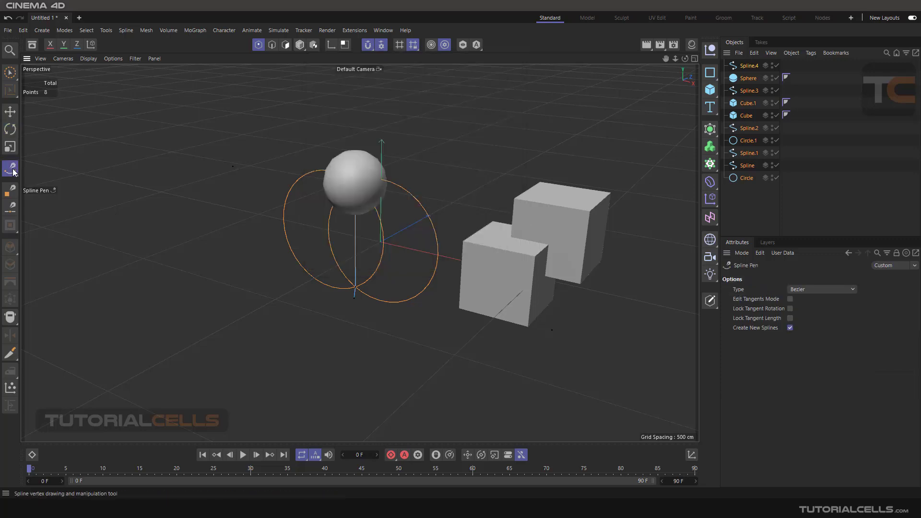
click(380, 47)
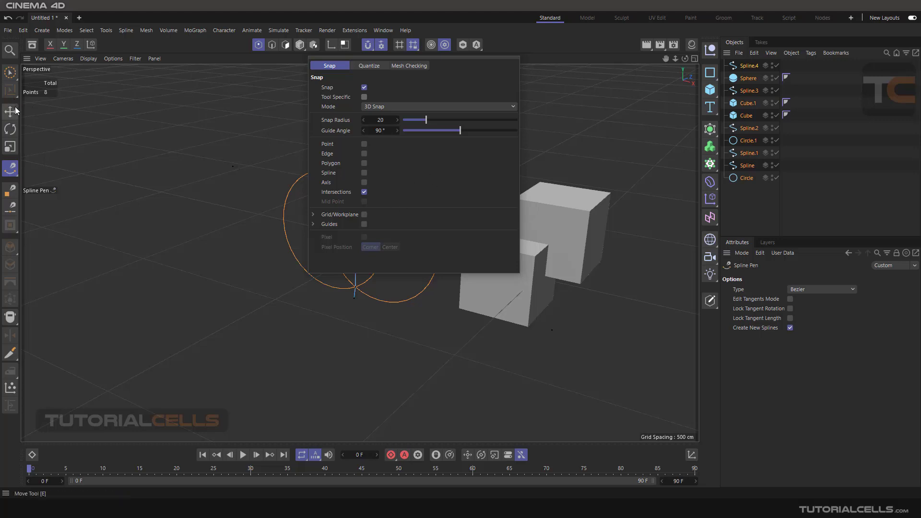
Zoom out and orbit the viewport slightly to show the whole scene.
scroll(411, 241, down, 3)
alt+middle_drag(411, 241, 386, 220)
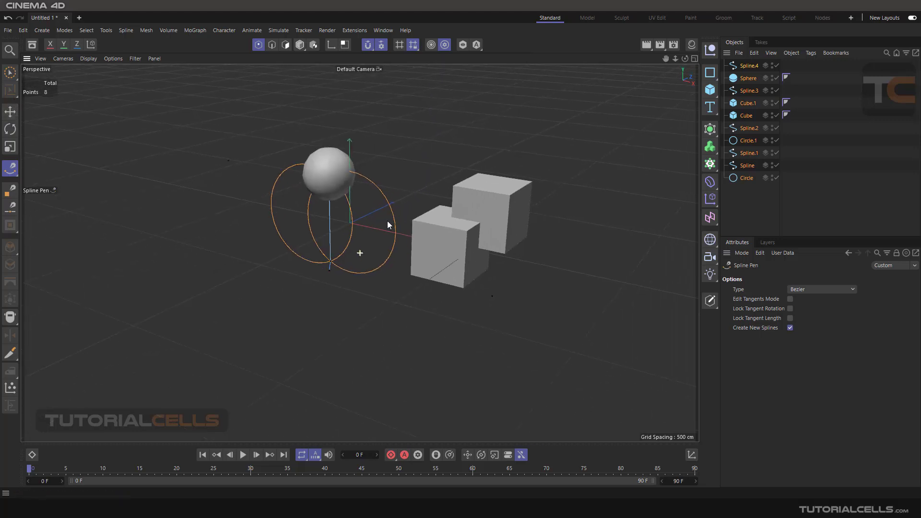
scroll(392, 222, up, 1)
alt+drag(393, 221, 390, 217)
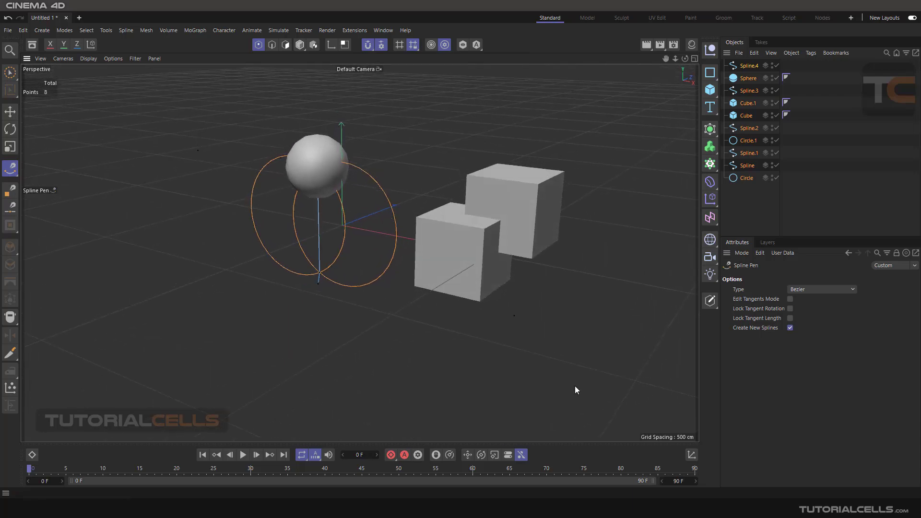